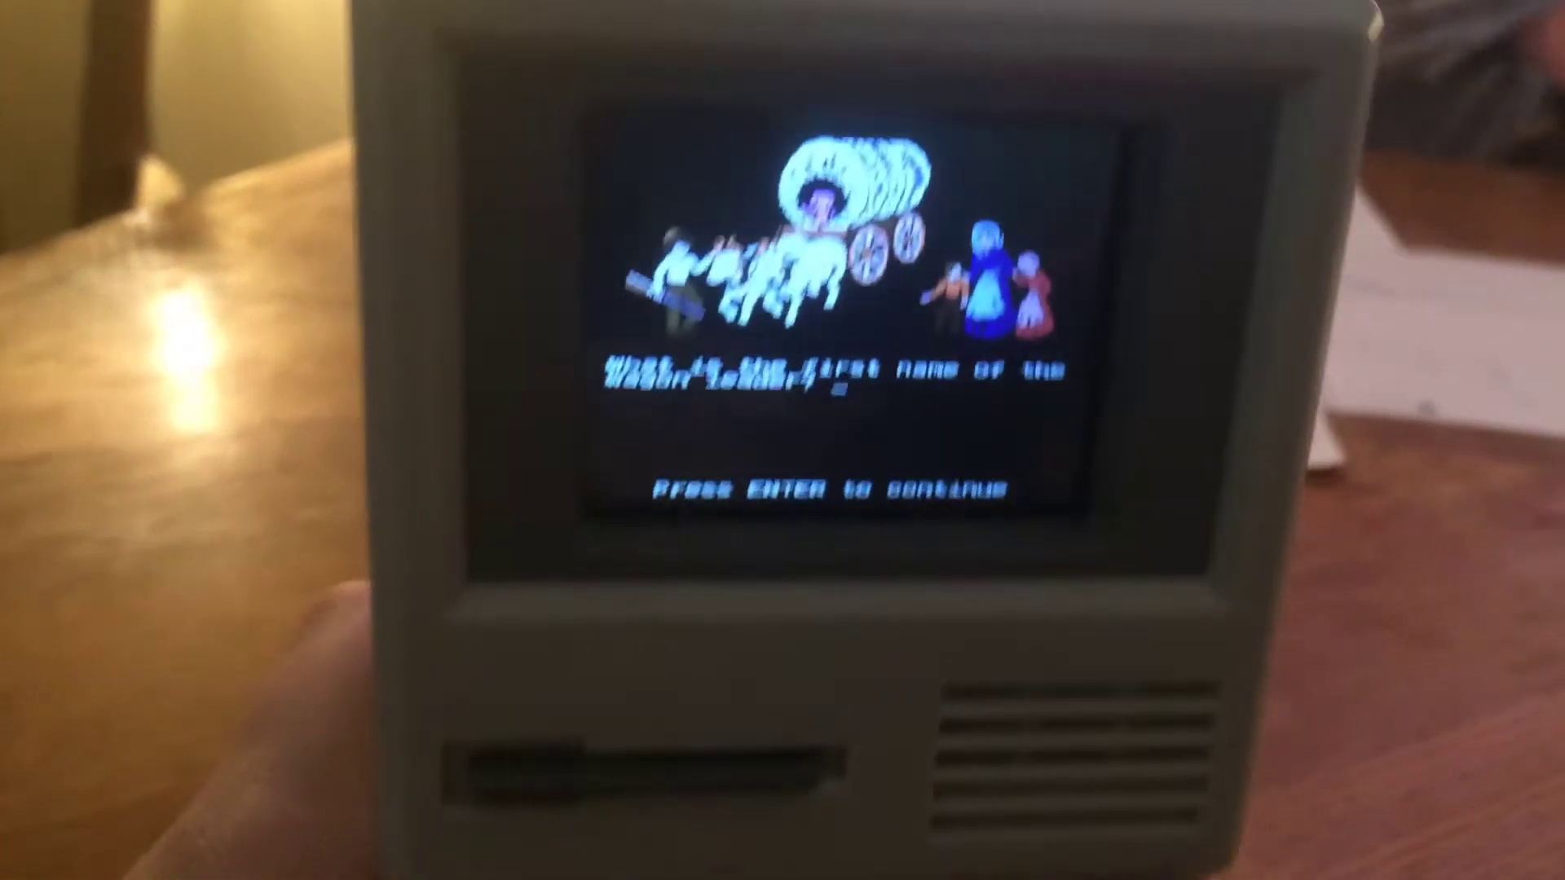
- Bring up the letter grid to spell the wagon leader's name ERIC
{"action": "key", "text": "Return"}
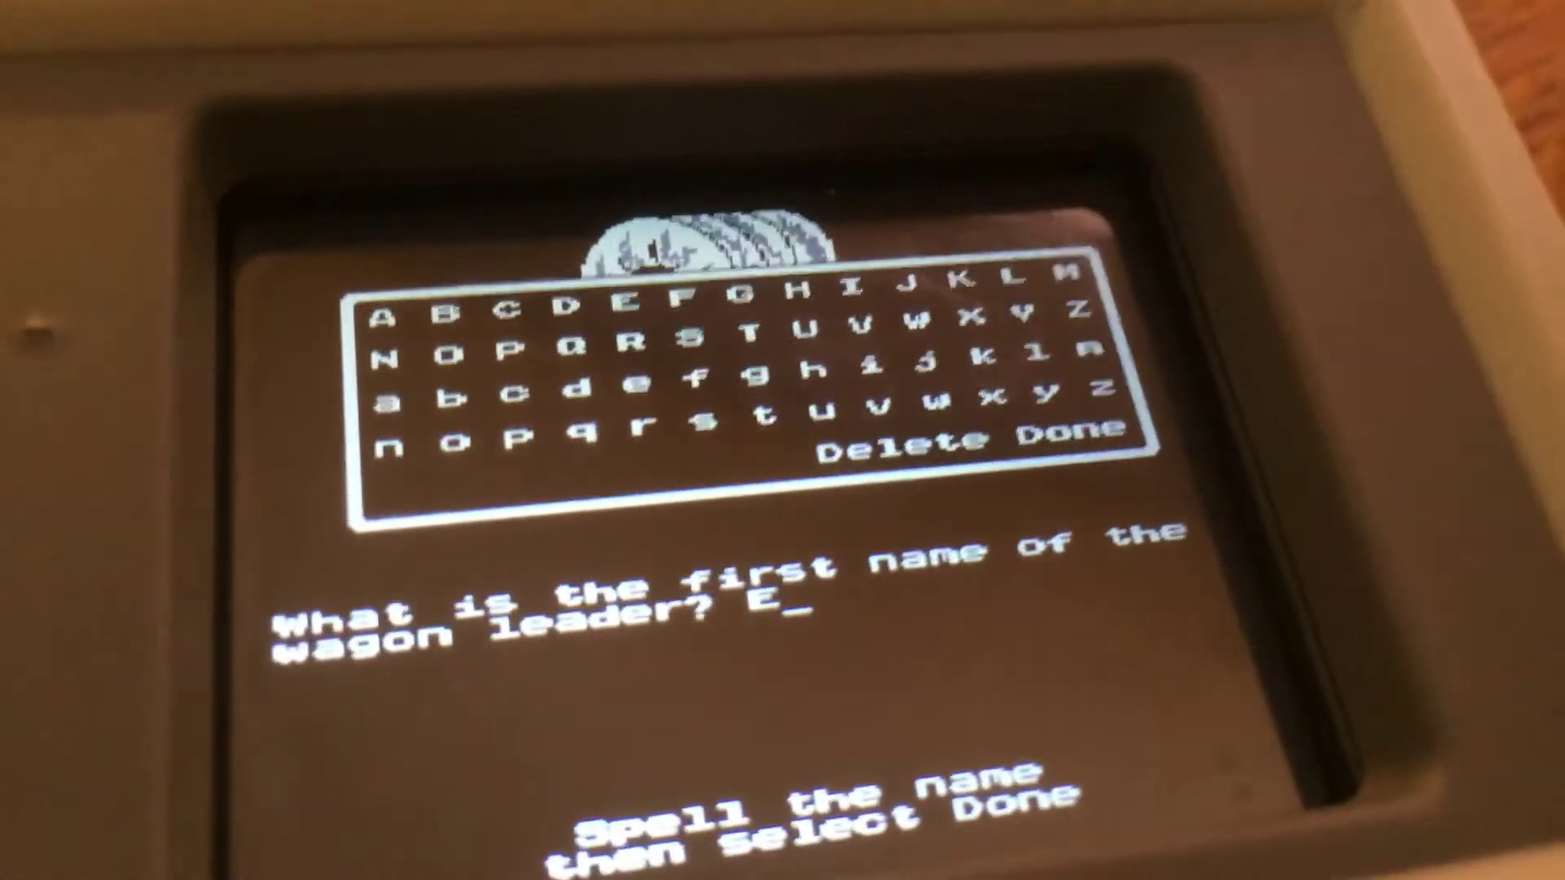
{"action": "type", "text": "R"}
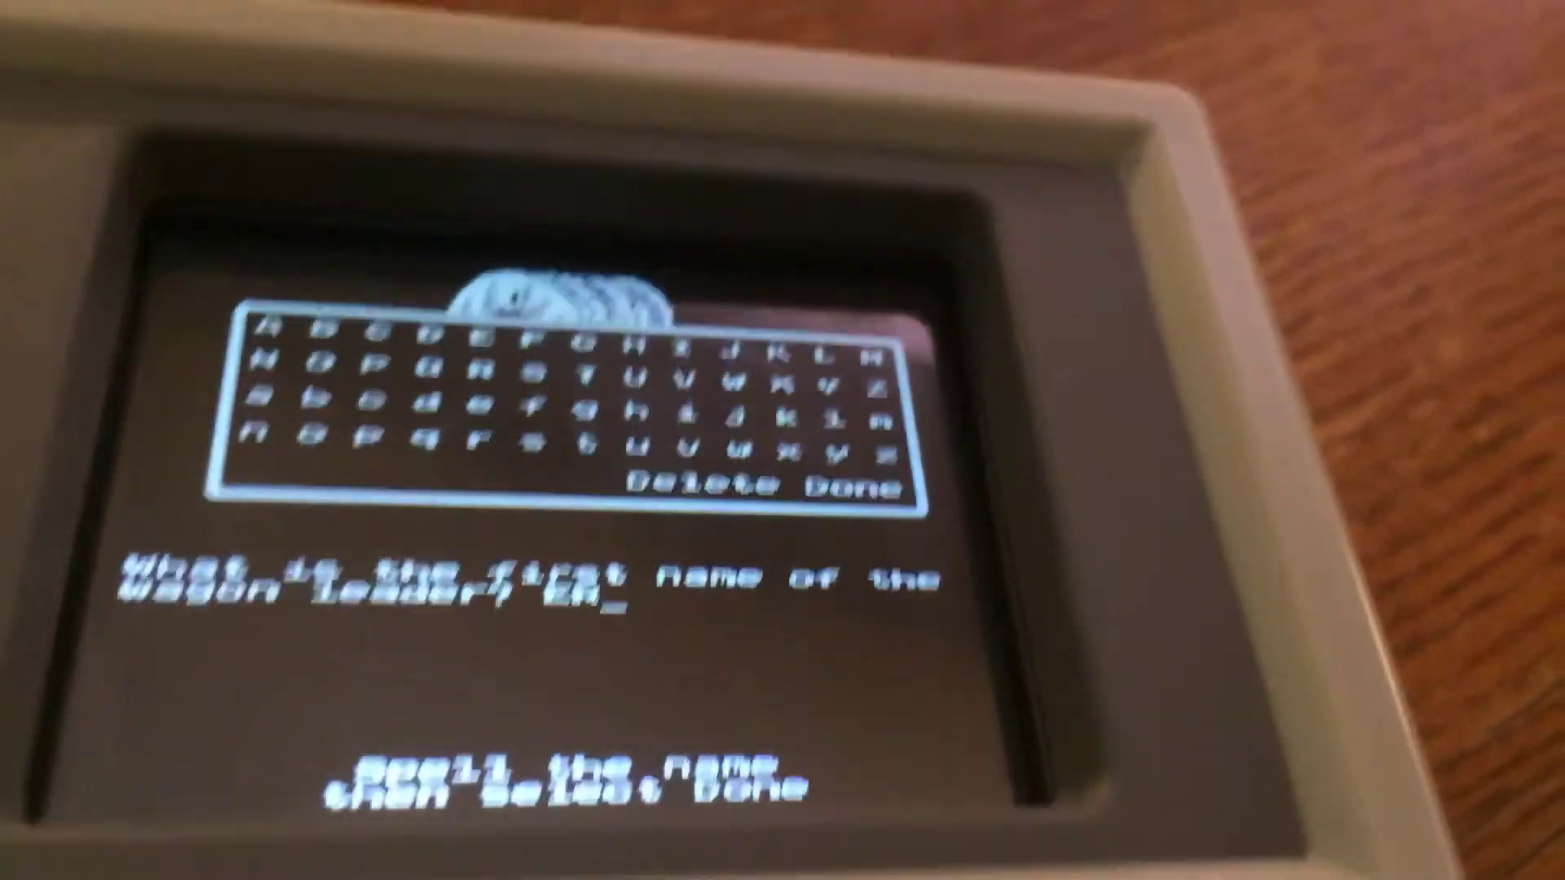
{"action": "type", "text": "IC"}
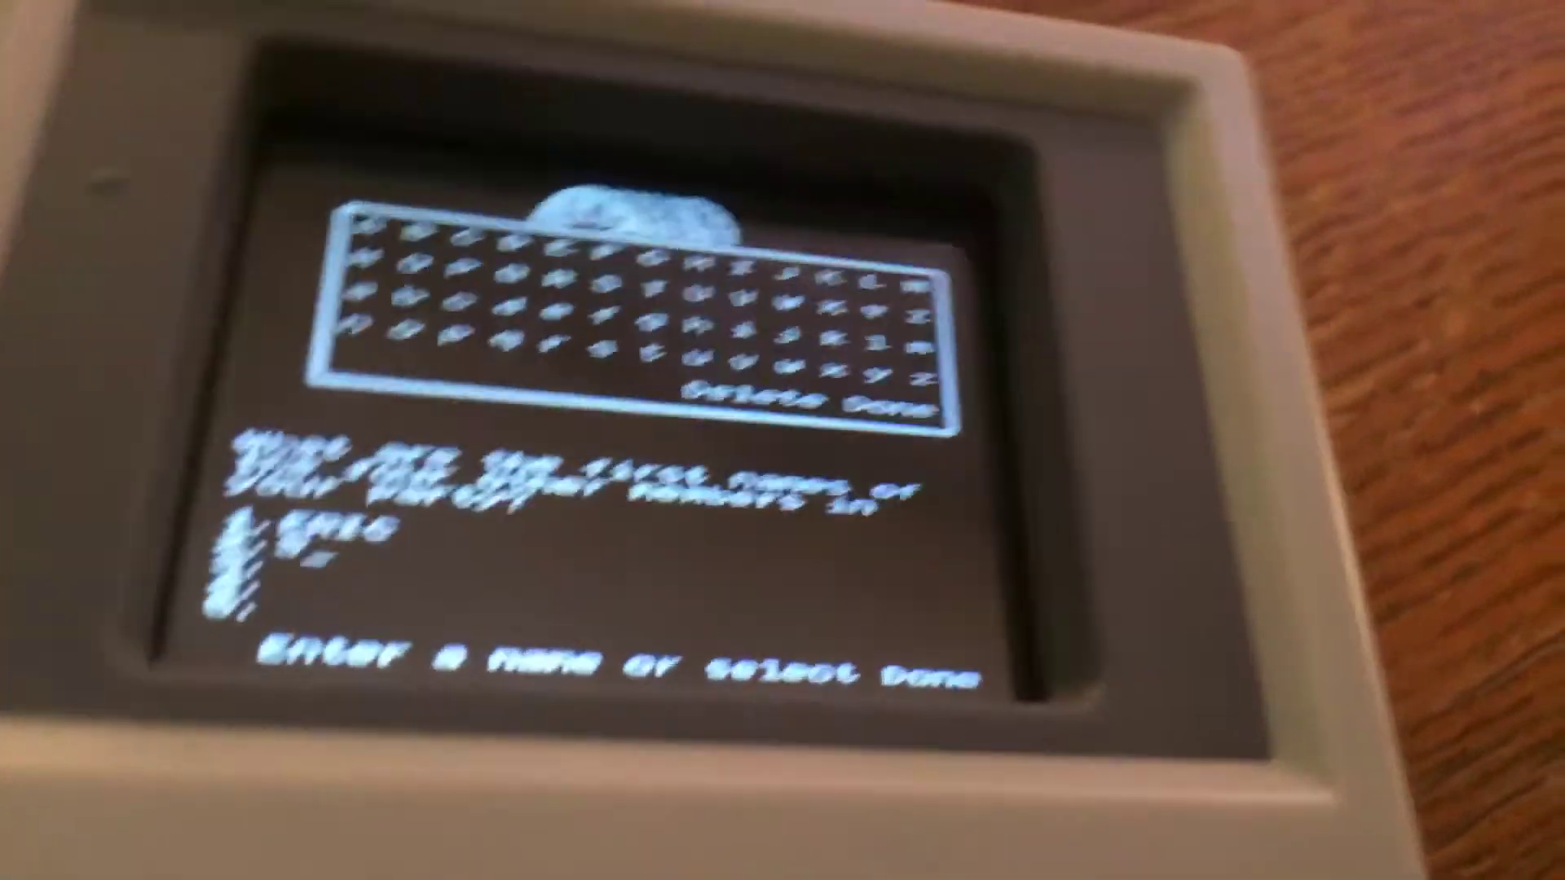
{"action": "type", "text": "D"}
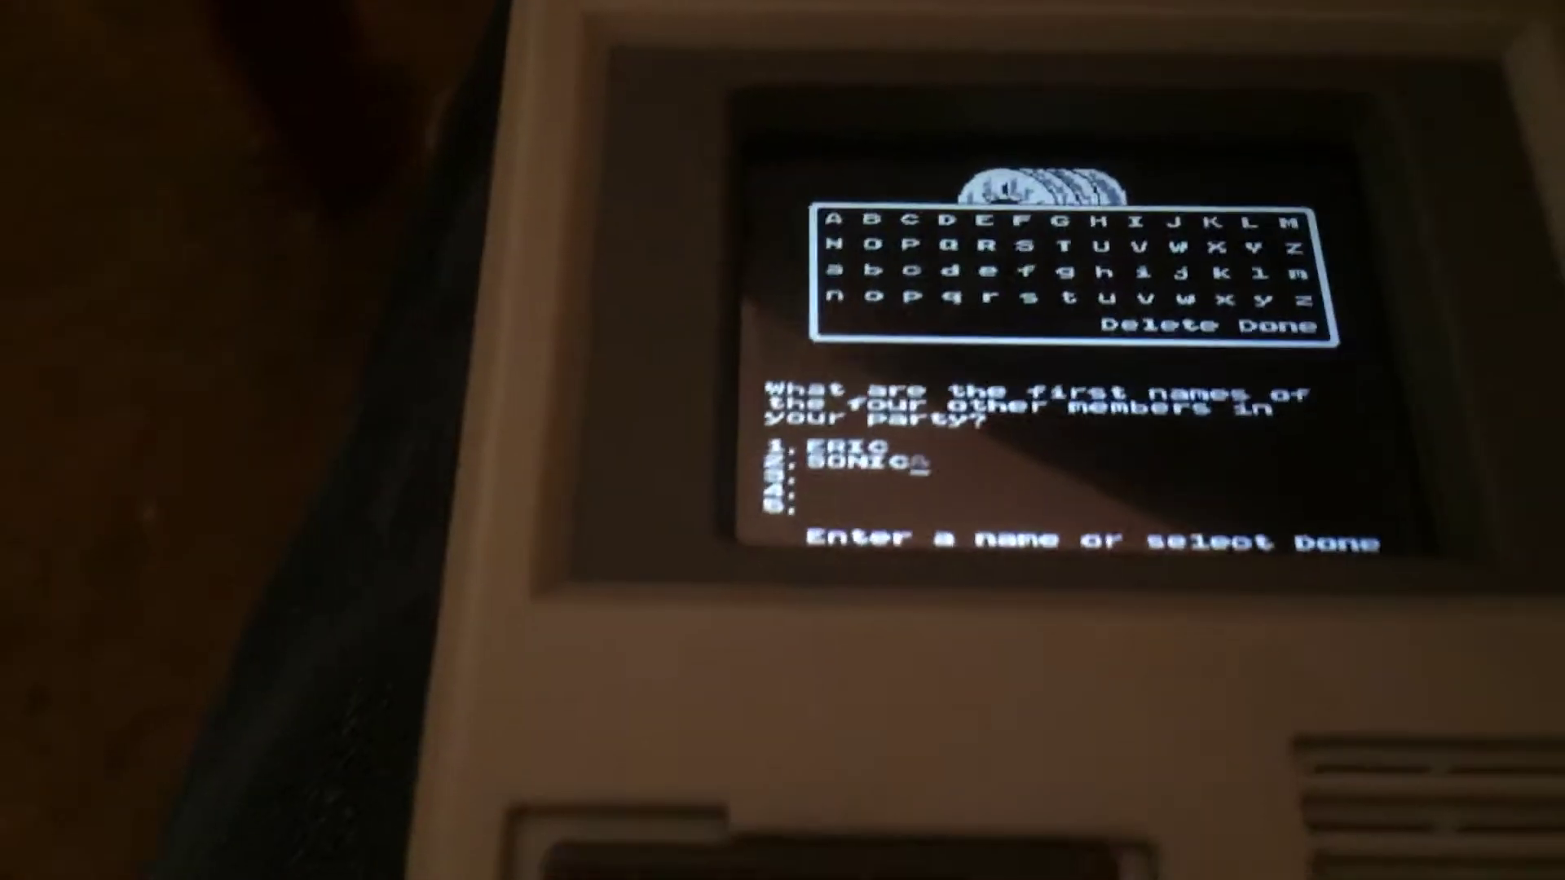
{"action": "type", "text": "A"}
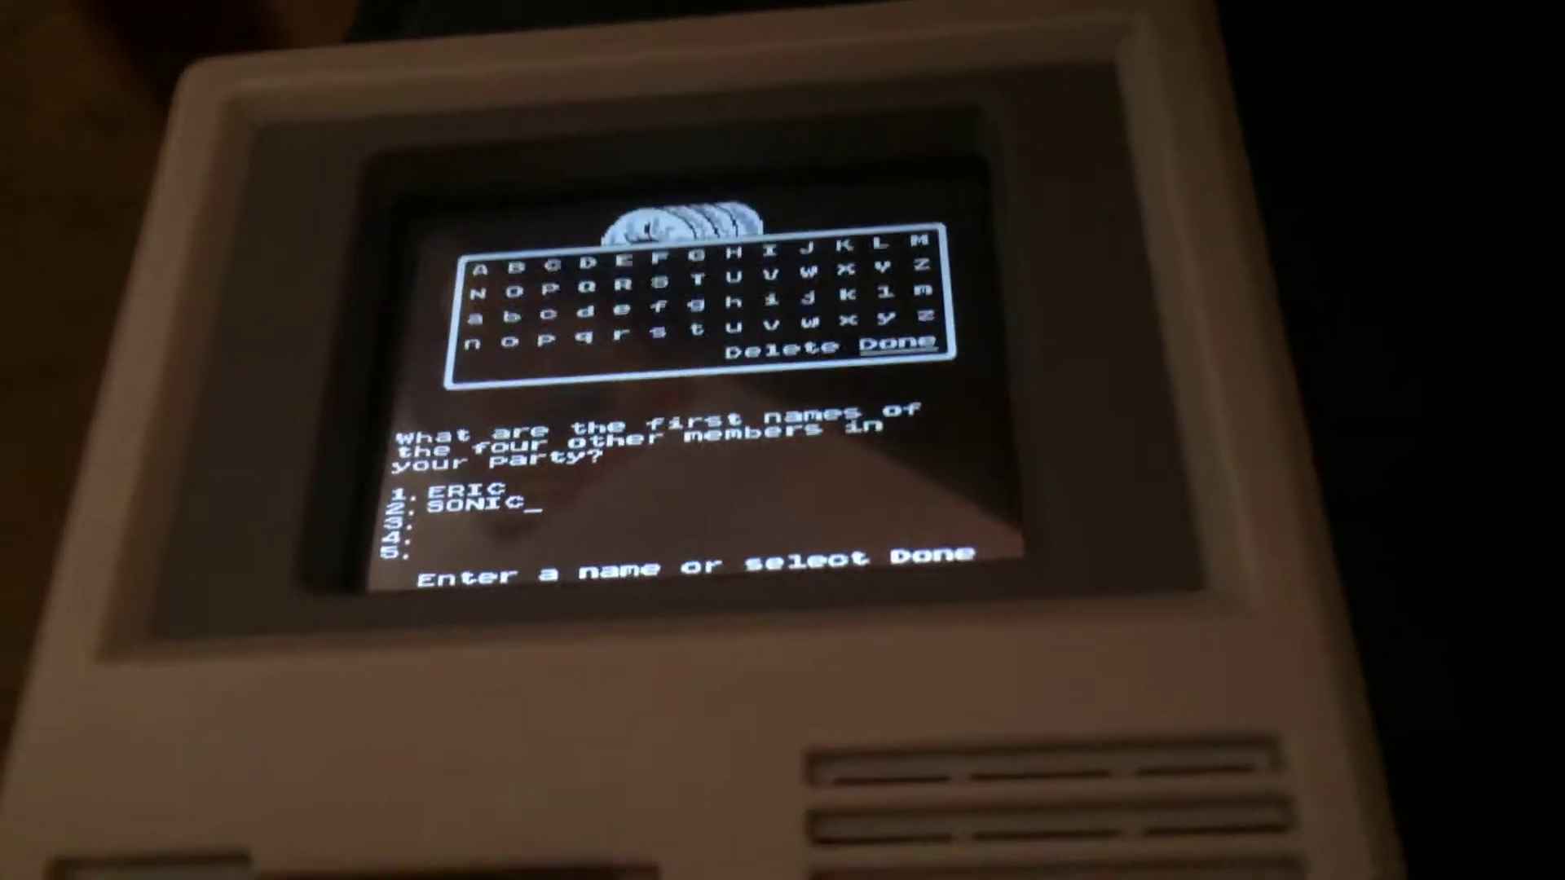
- Confirm SONIC as the second party member and advance to line 3
{"action": "key", "text": "Return"}
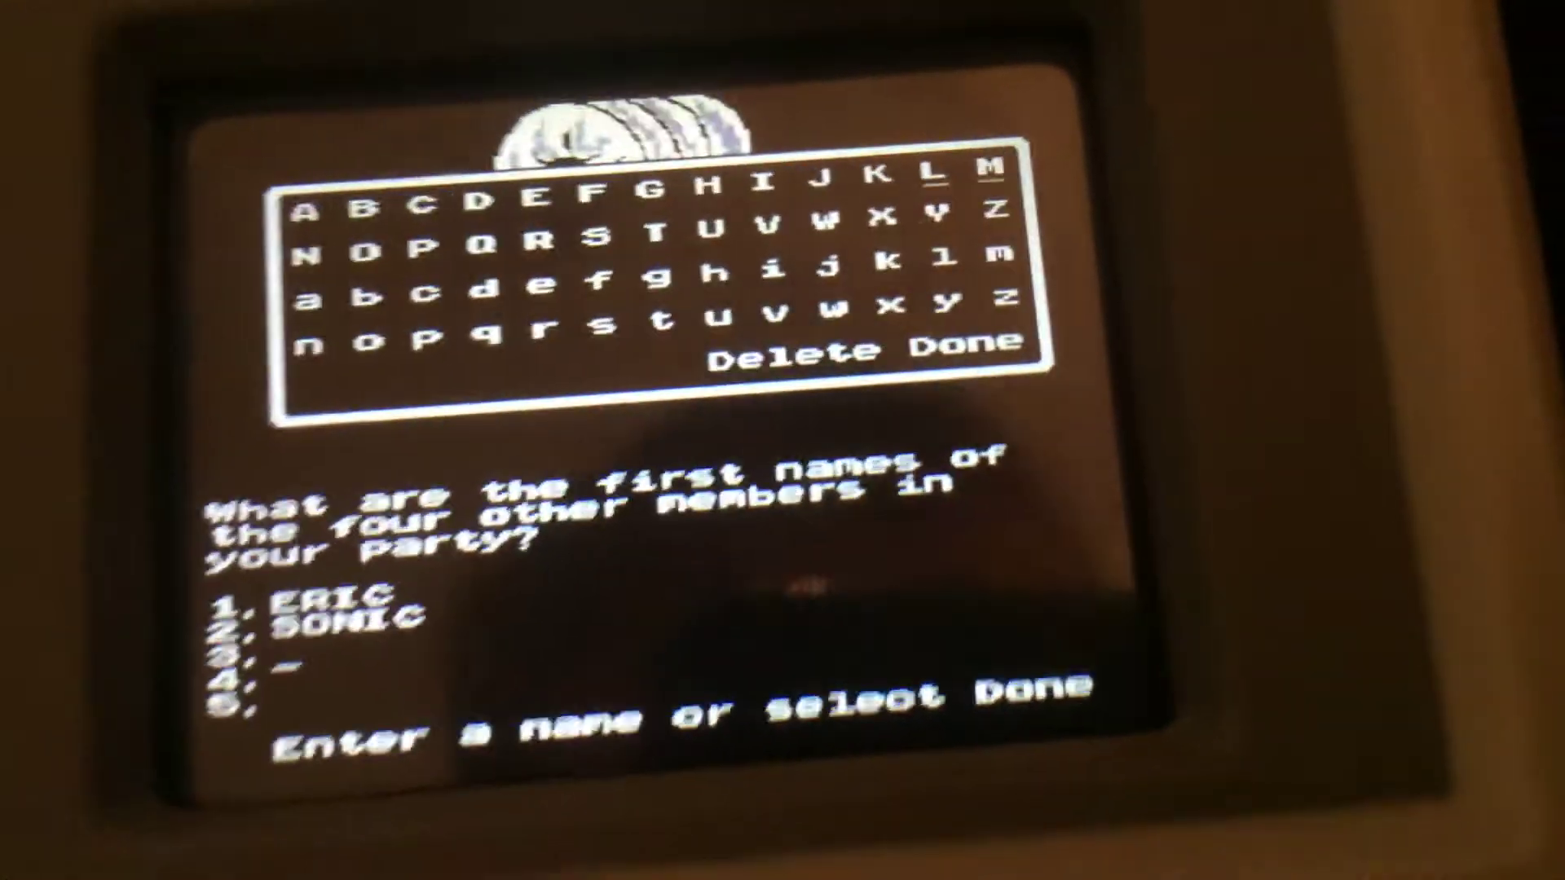
- Finish naming ABC, DEF and bbb, then continue past the supplies advice message
{"action": "key", "text": "Left"}
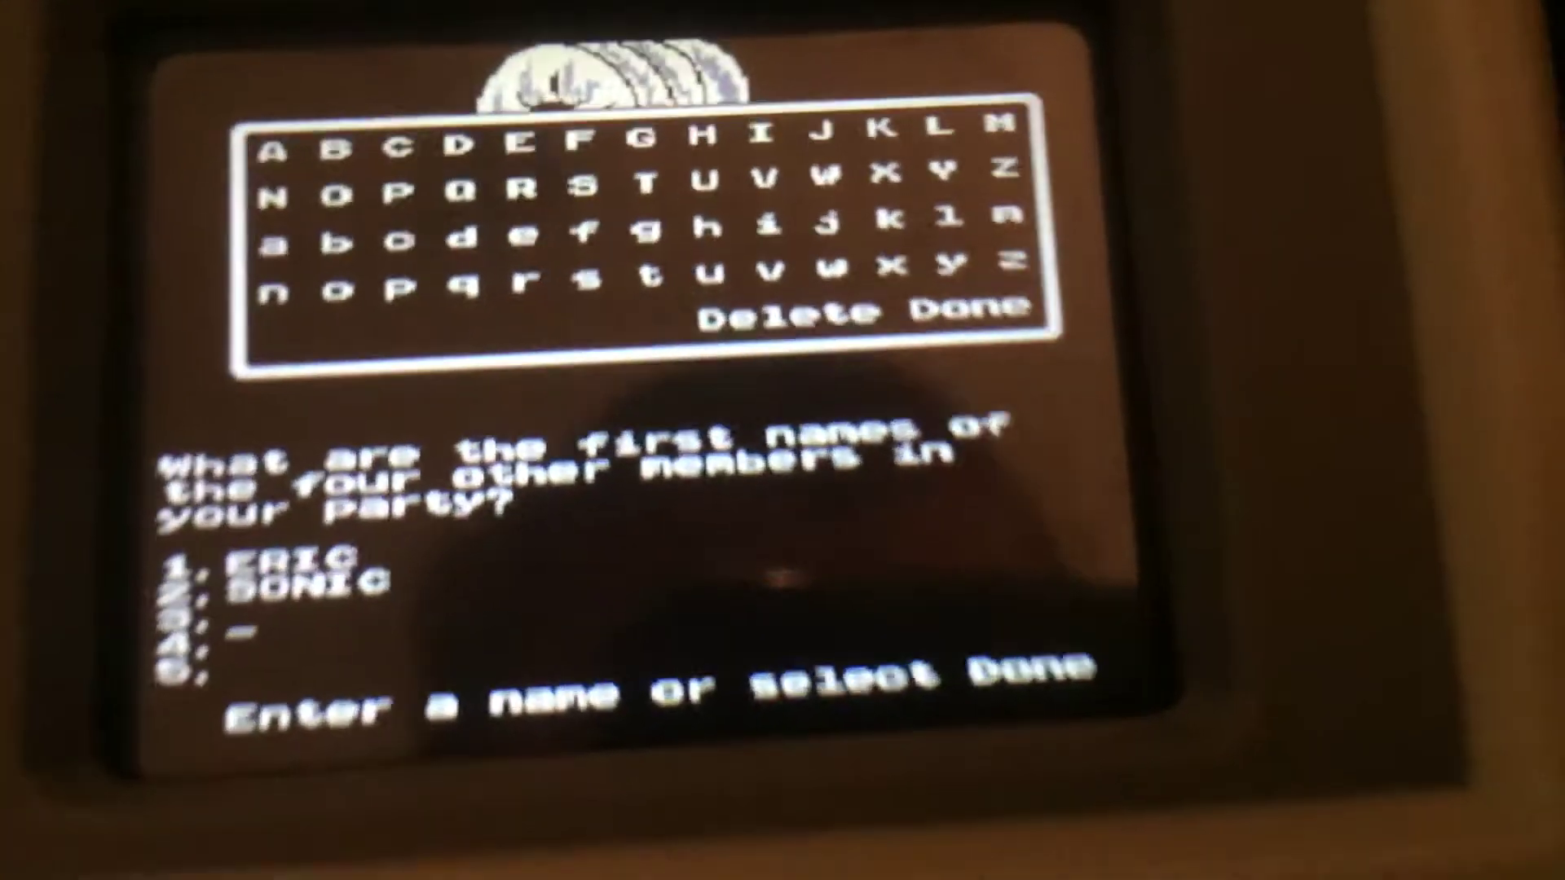
{"action": "key", "text": "Left"}
{"action": "key", "text": "Left"}
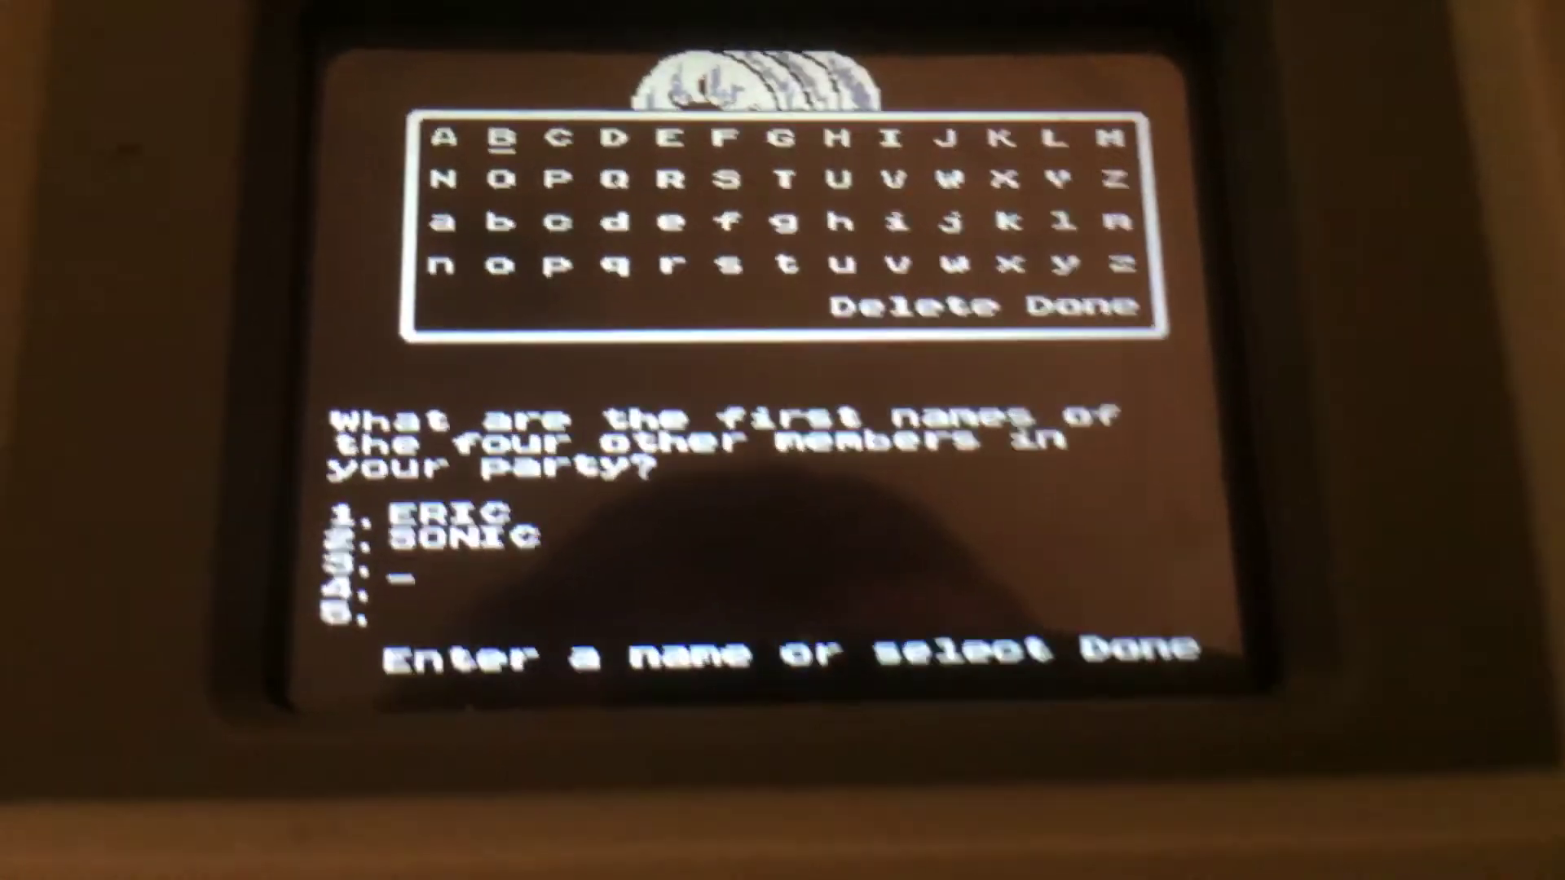
{"action": "type", "text": "ABC"}
{"action": "key", "text": "Tab"}
{"action": "type", "text": "D"}
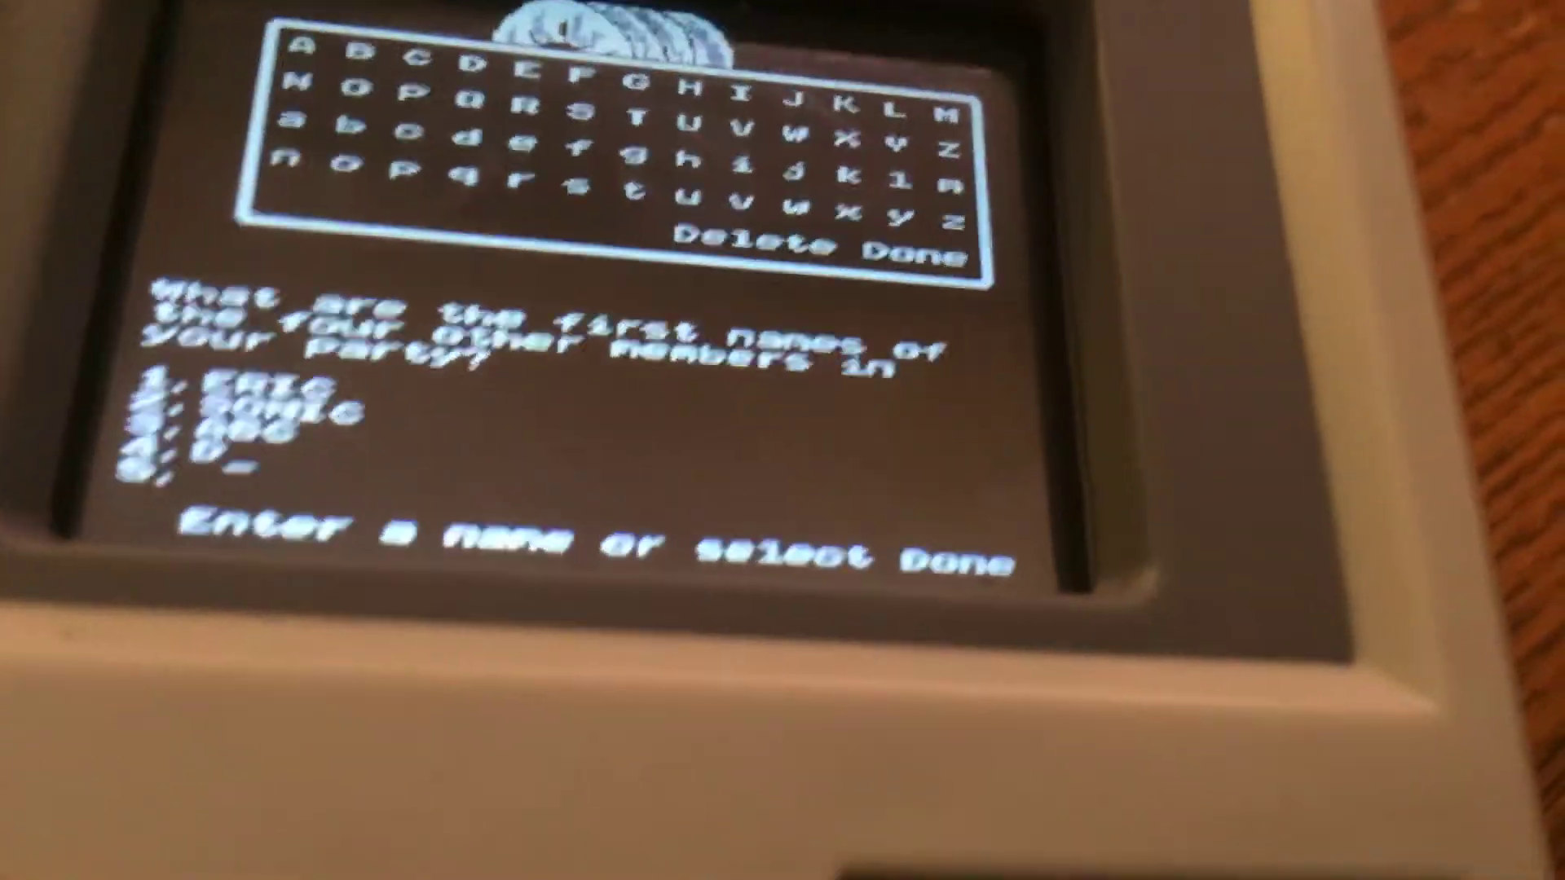
{"action": "type", "text": "E"}
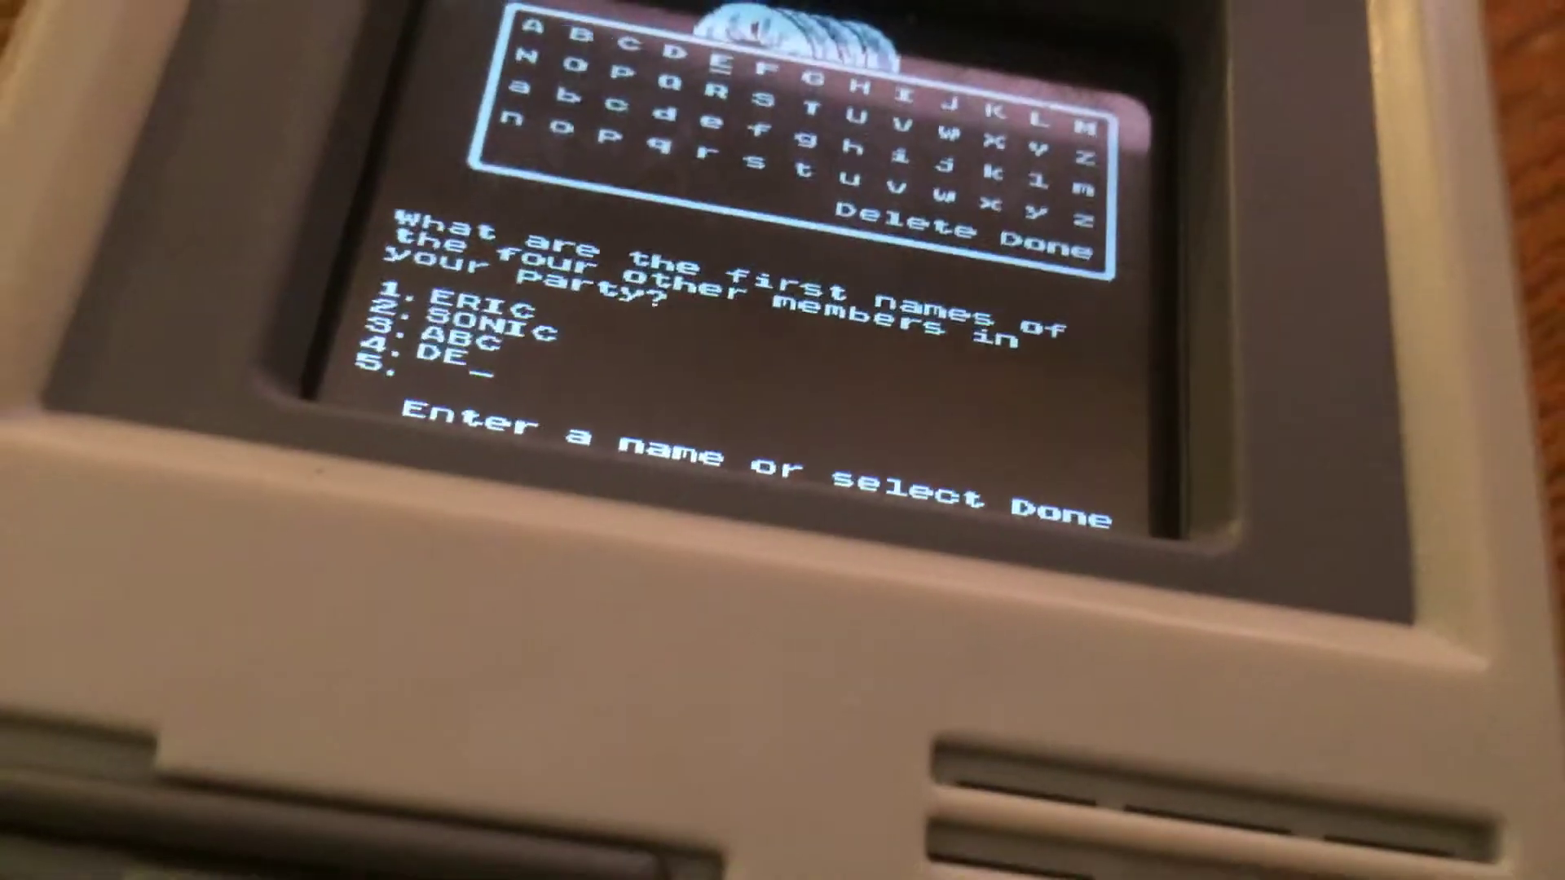
{"action": "type", "text": "F"}
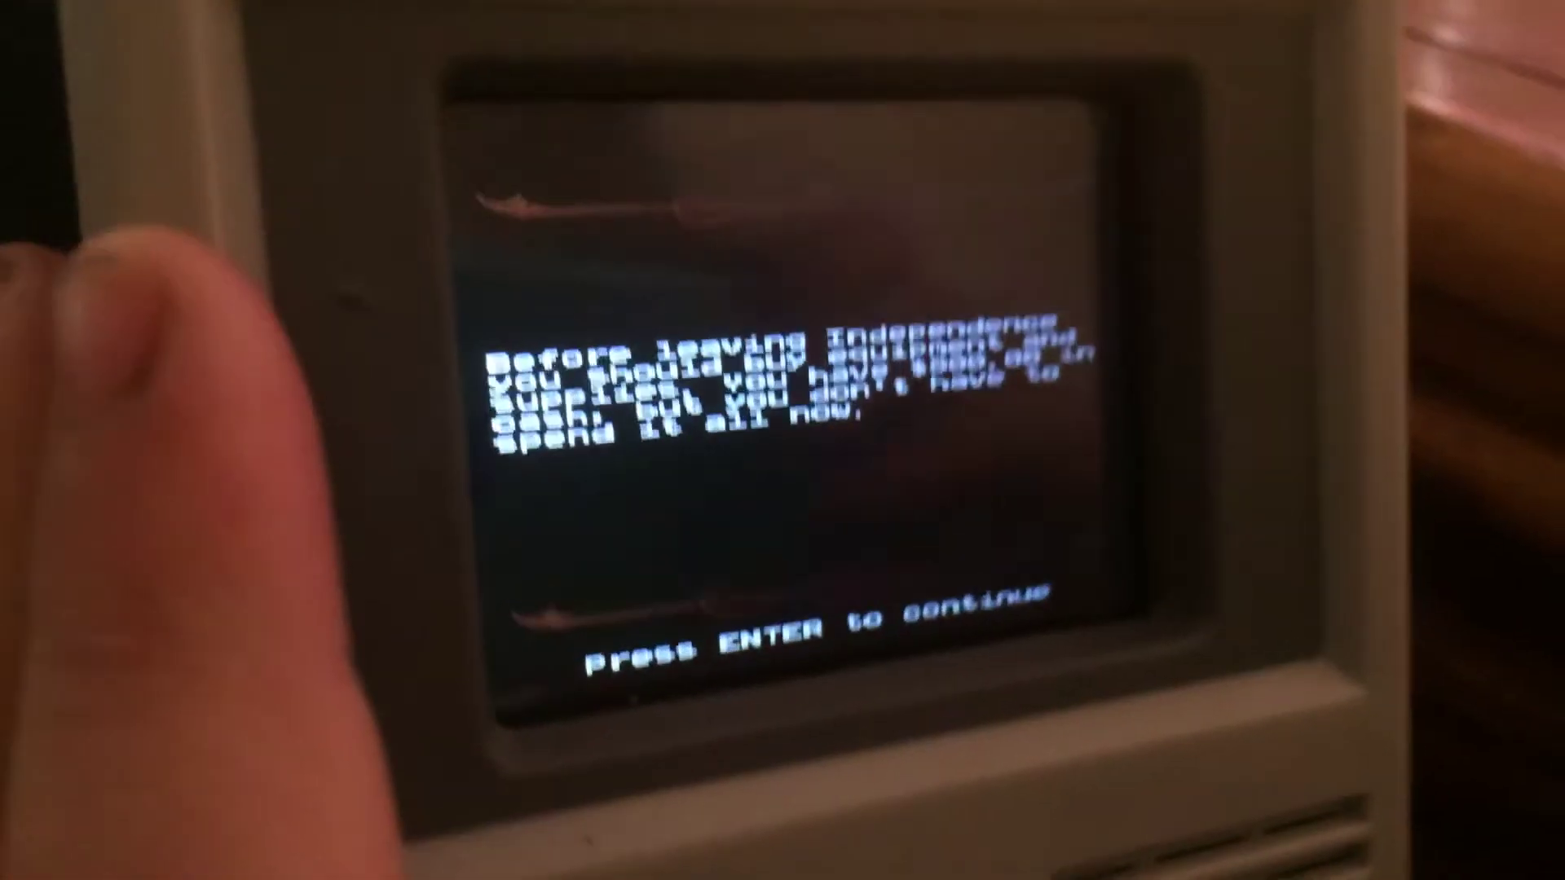
{"action": "key", "text": "Return"}
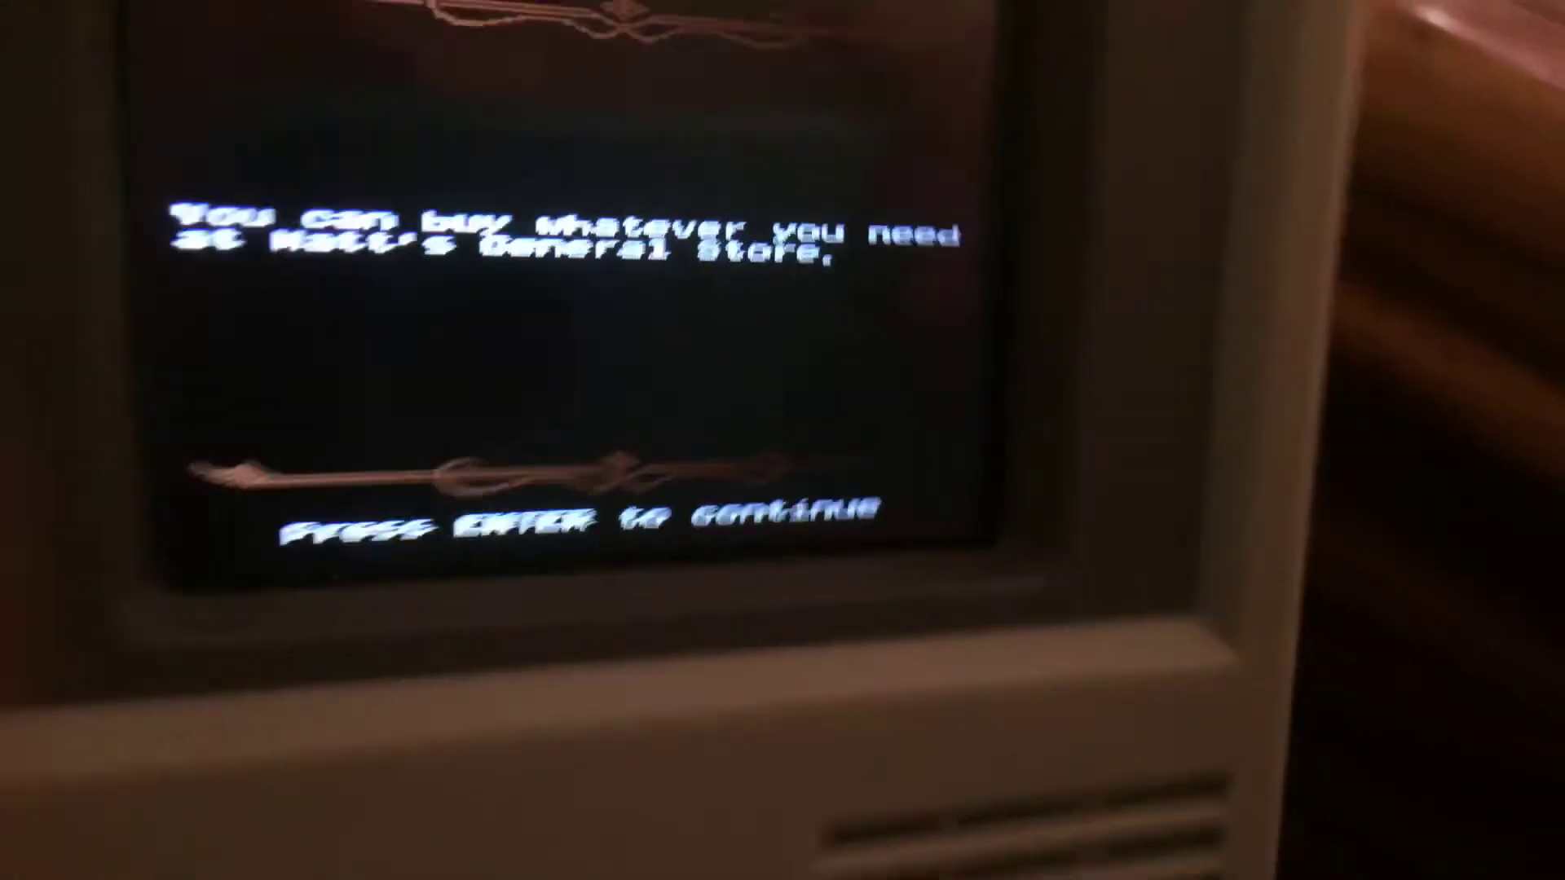